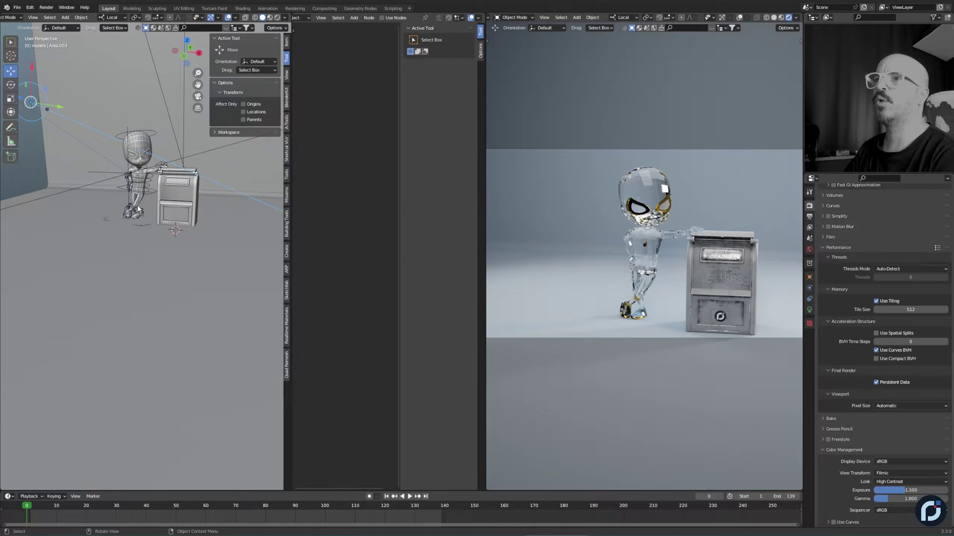
Step: Review the Sampling values, then show the output settings: 1920×1080, 30 fps, OpenEXR
middle_click_drag(138, 209, 146, 194)
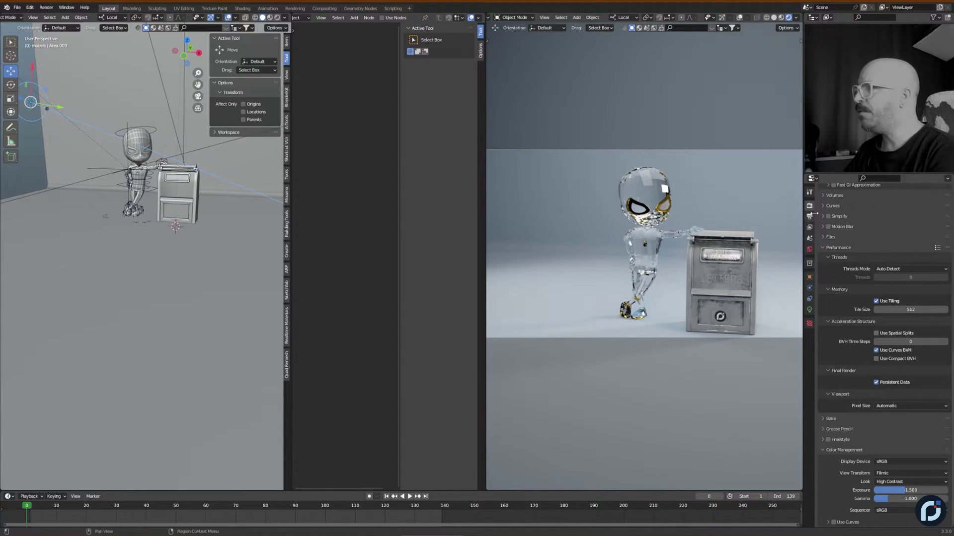
scroll(847, 385, "up", 12)
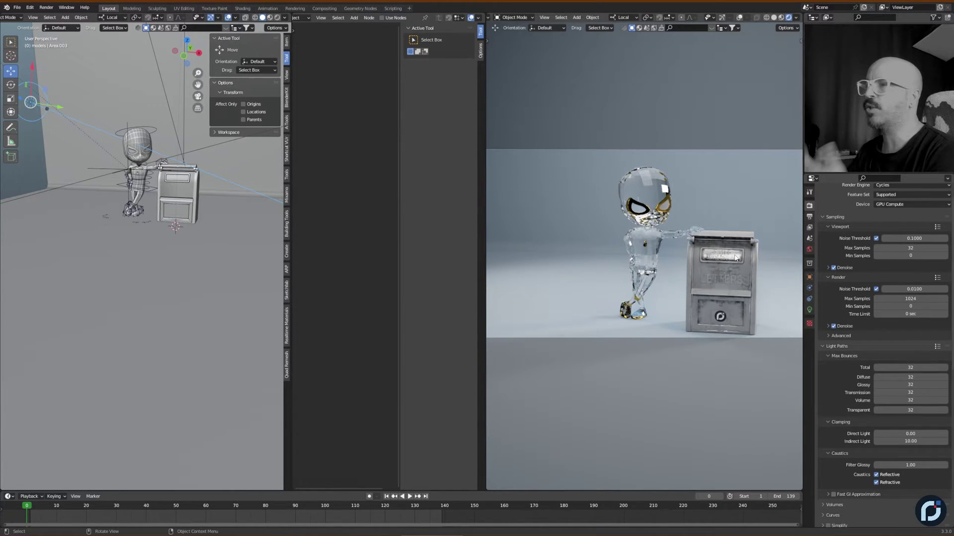
left_click(809, 218)
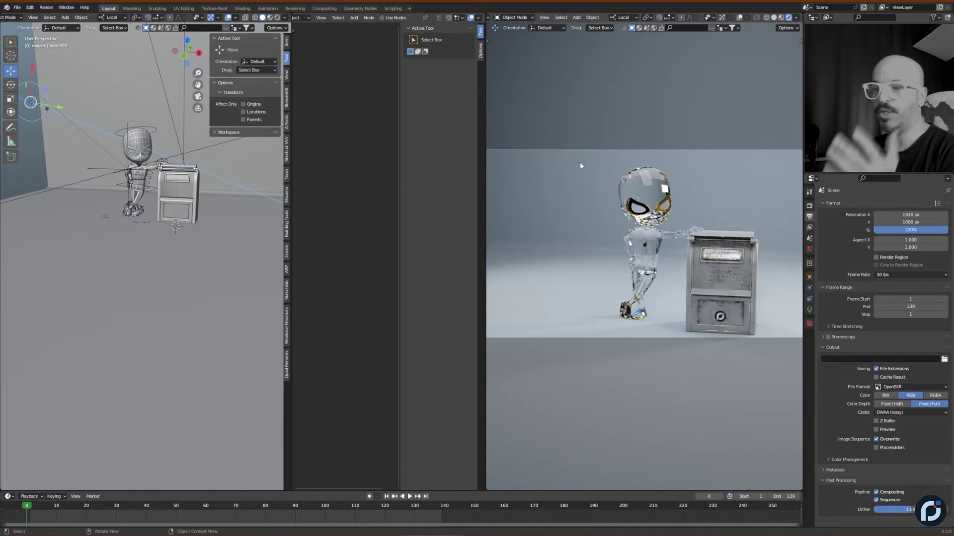
Step: Render the glass character and mailbox frame with F12, then close the finished render
key("F12")
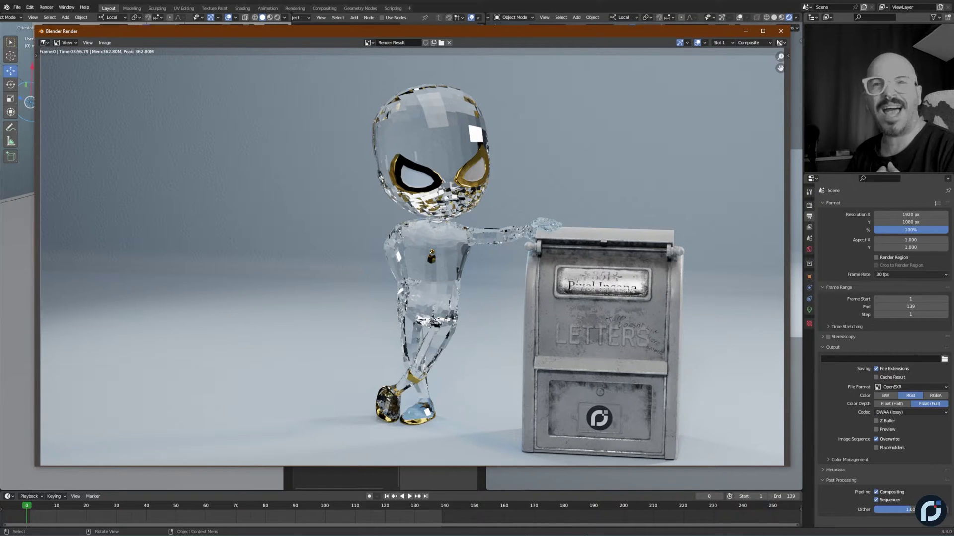
key("Escape")
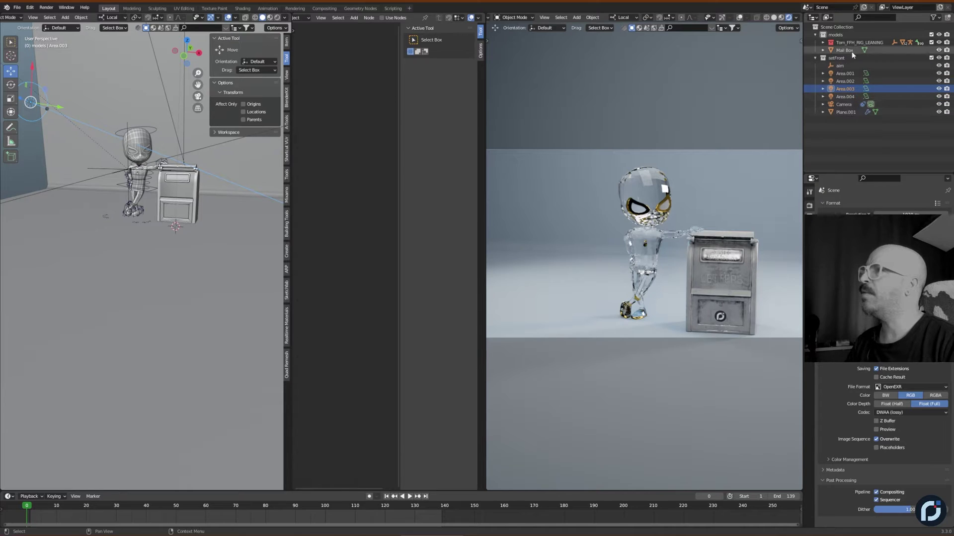
Step: Collapse the models and setFront collections, then delete every object in the other window's hydrant scene
left_click(815, 58)
left_click(814, 34)
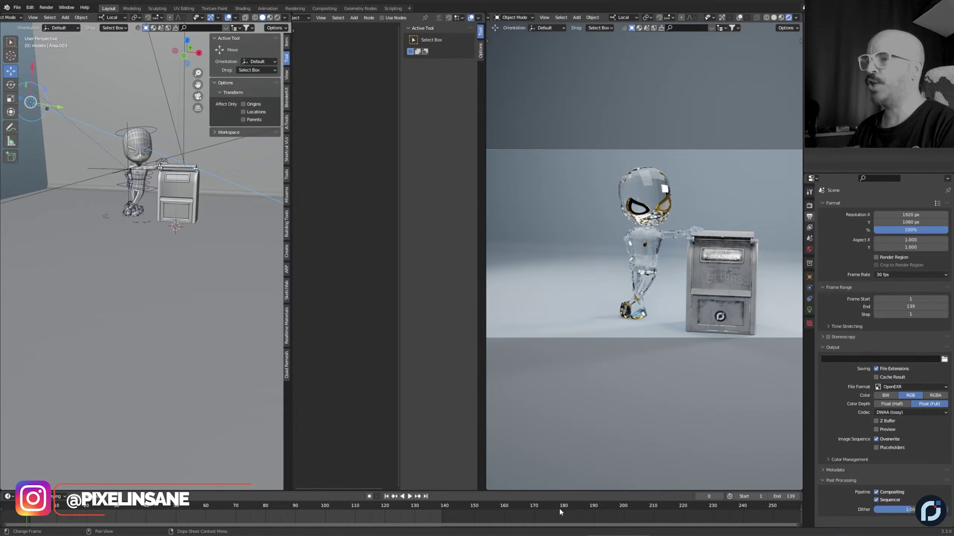
mouse_move(559, 511)
left_click(491, 516)
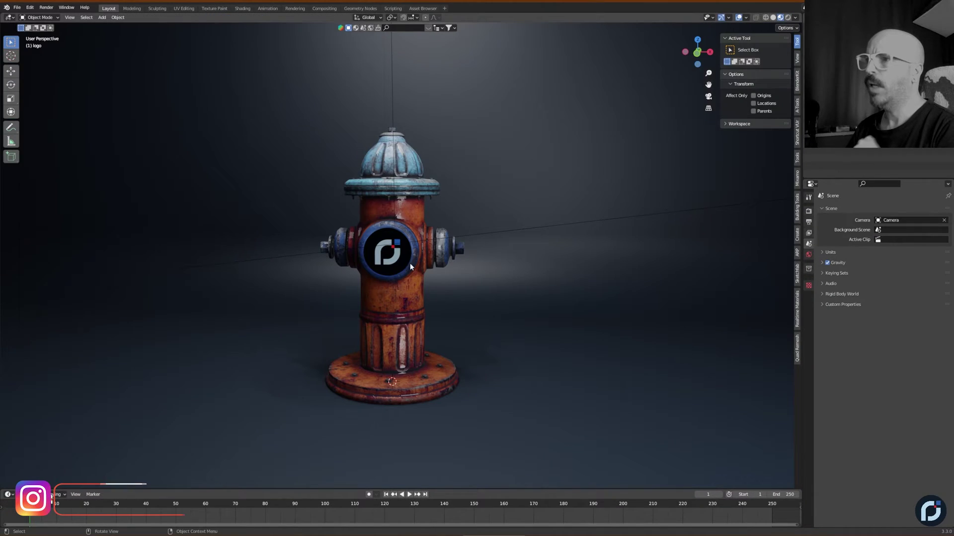
key("a")
key("Delete")
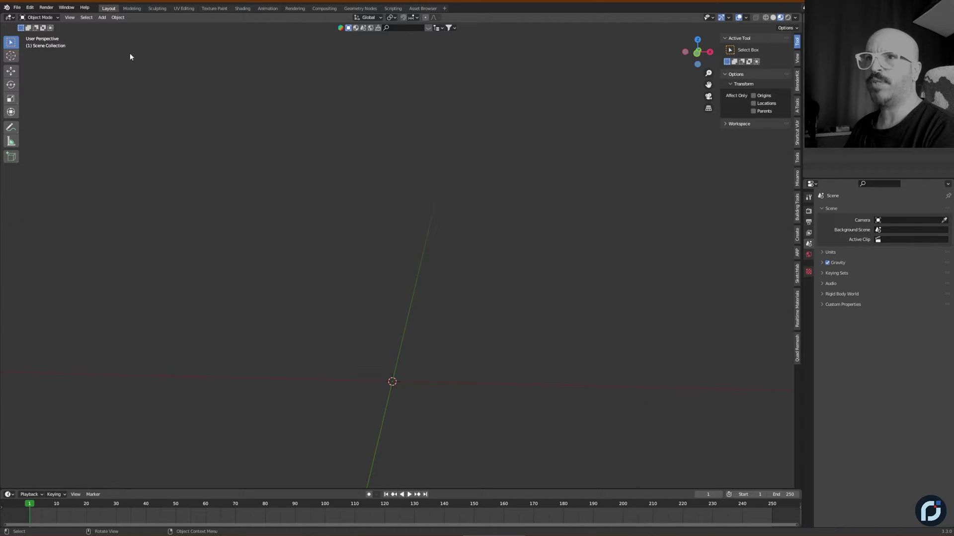
Step: Append the models and setFront collections from PIXEL INSANE/contactRender.blend
left_click(19, 10)
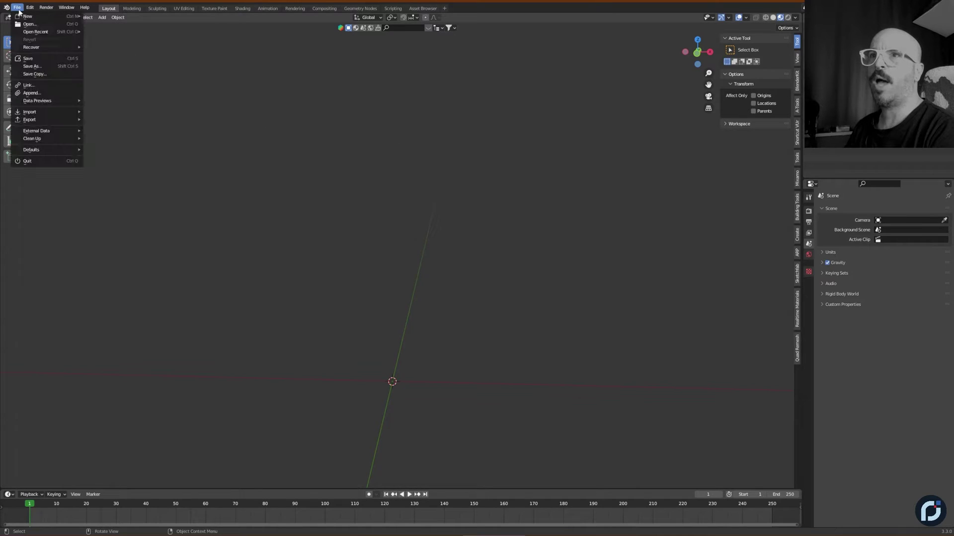
left_click(30, 92)
left_click(199, 287)
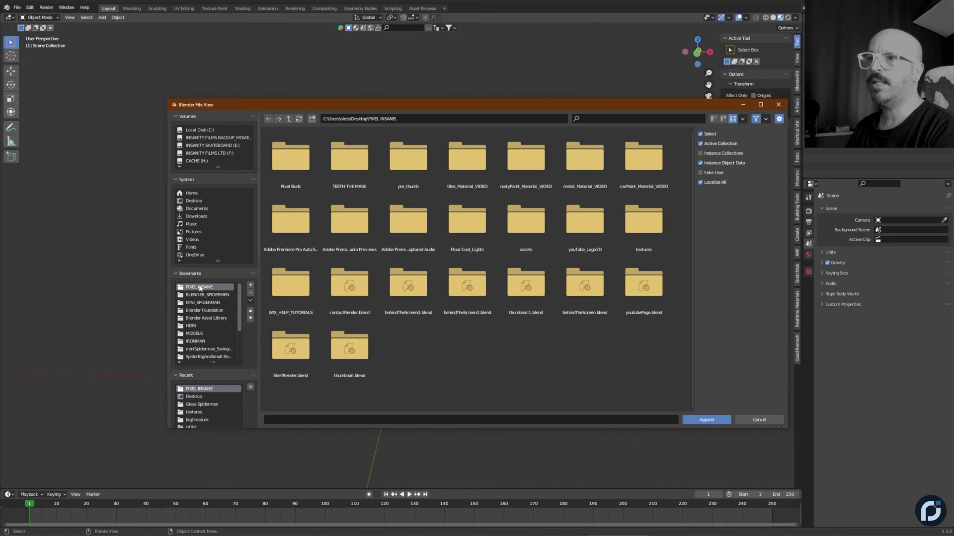
double_click(347, 289)
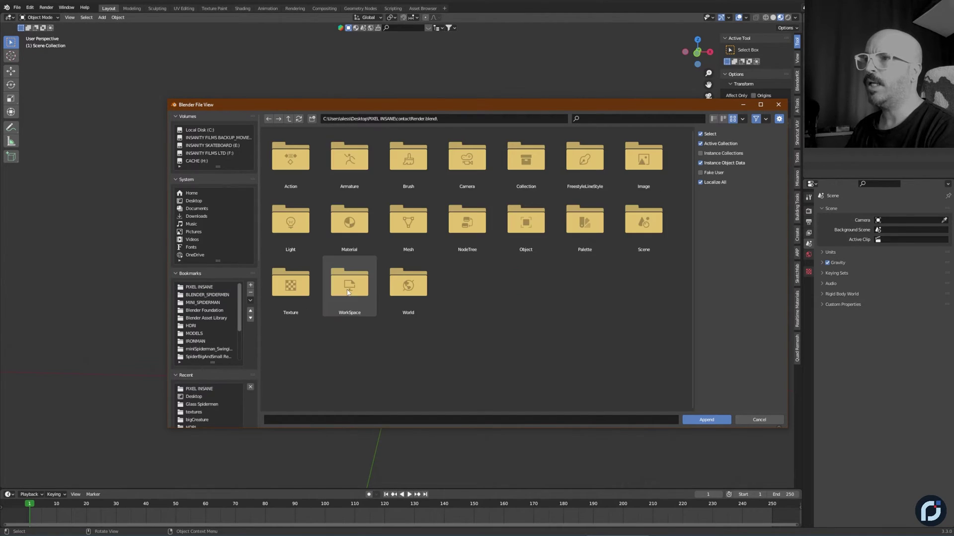
double_click(524, 170)
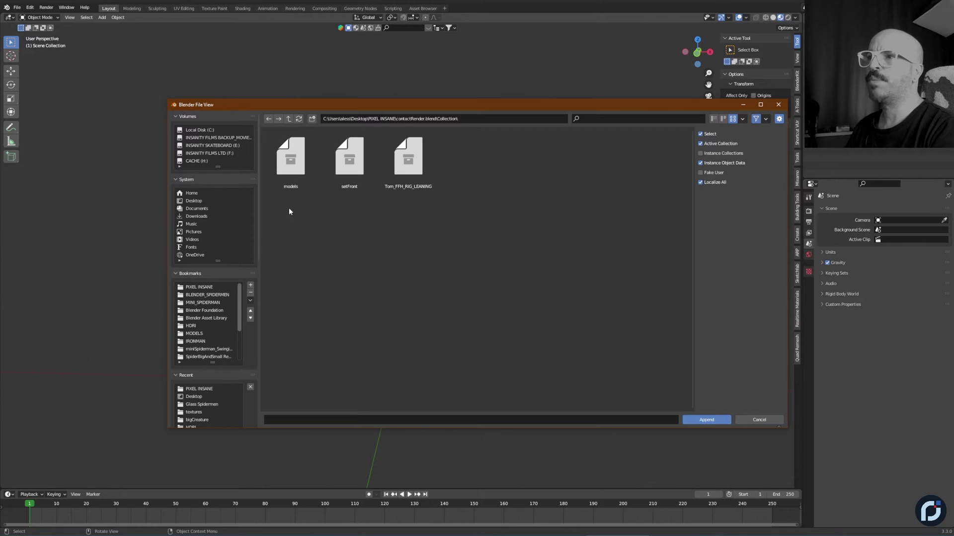
left_click_drag(288, 208, 350, 164)
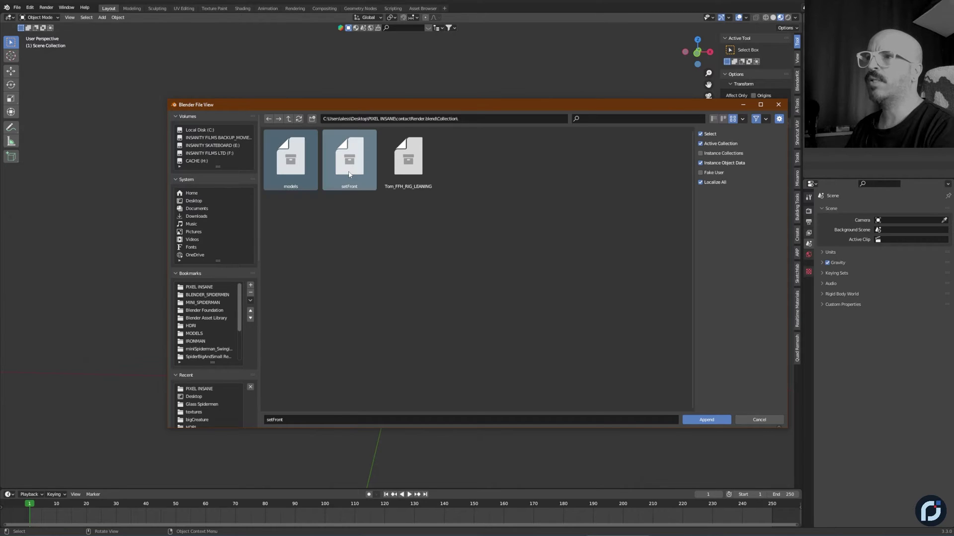
left_click(705, 420)
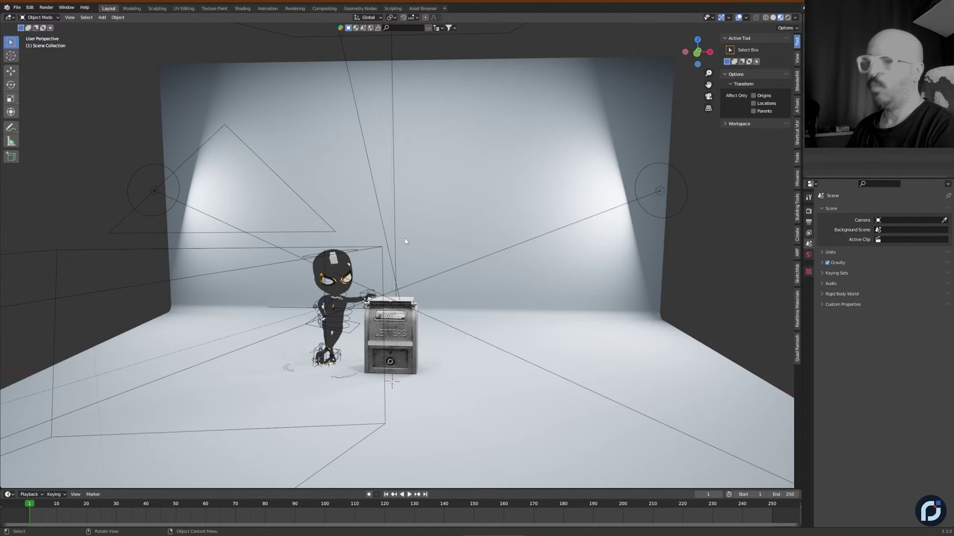
Step: Look through the scene camera with Numpad 0 and close the earlier render window
key("KP_0")
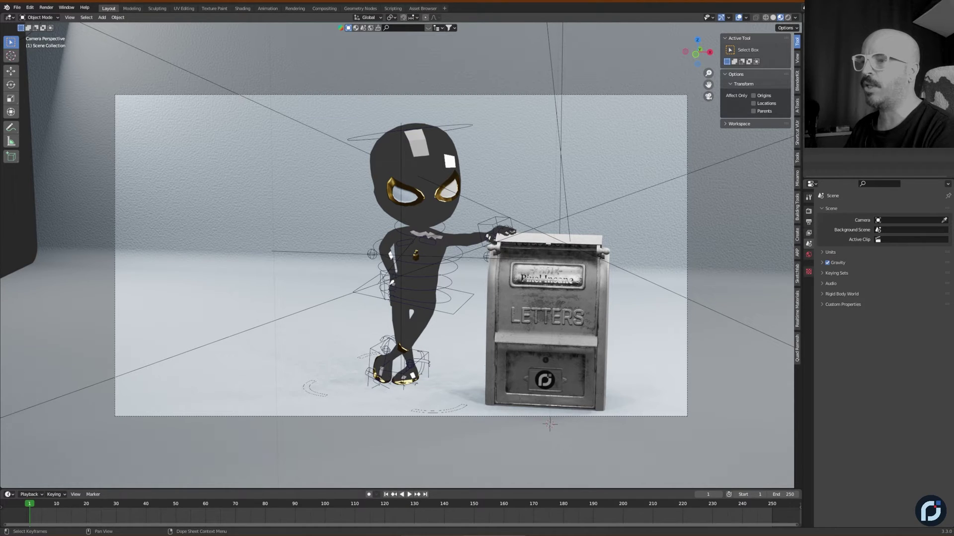
left_click(557, 517)
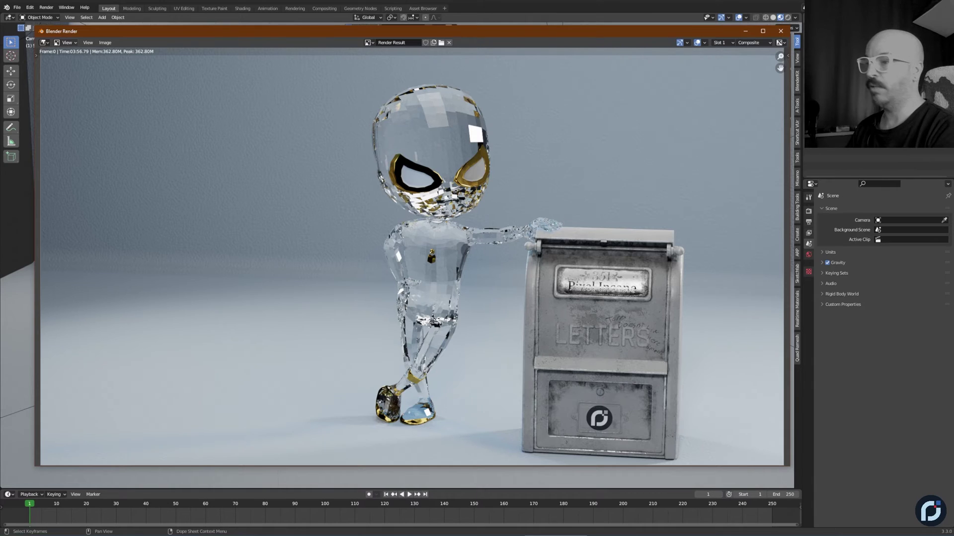
key("F11")
Step: Bring up Color Management in both windows' Render Properties to compare settings
left_click(809, 211)
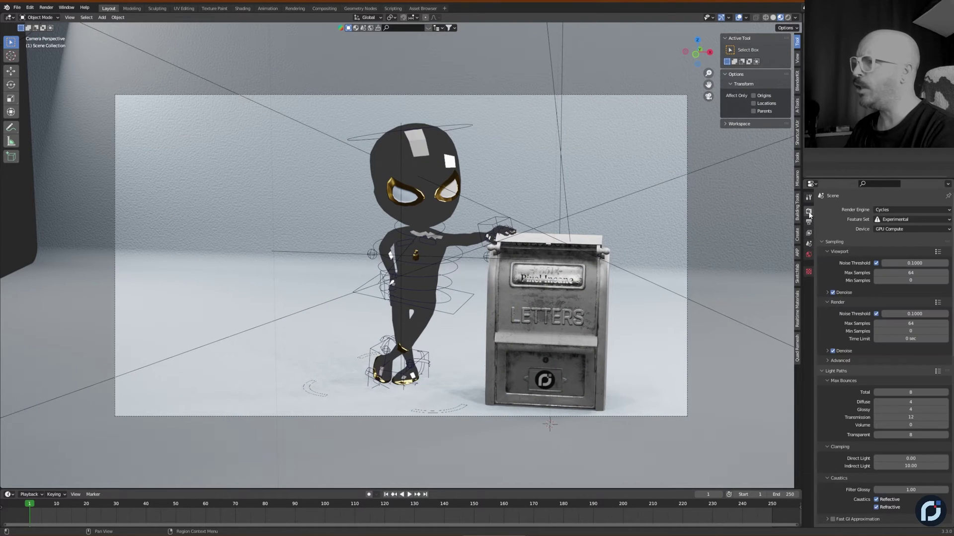
scroll(867, 350, "down", 15)
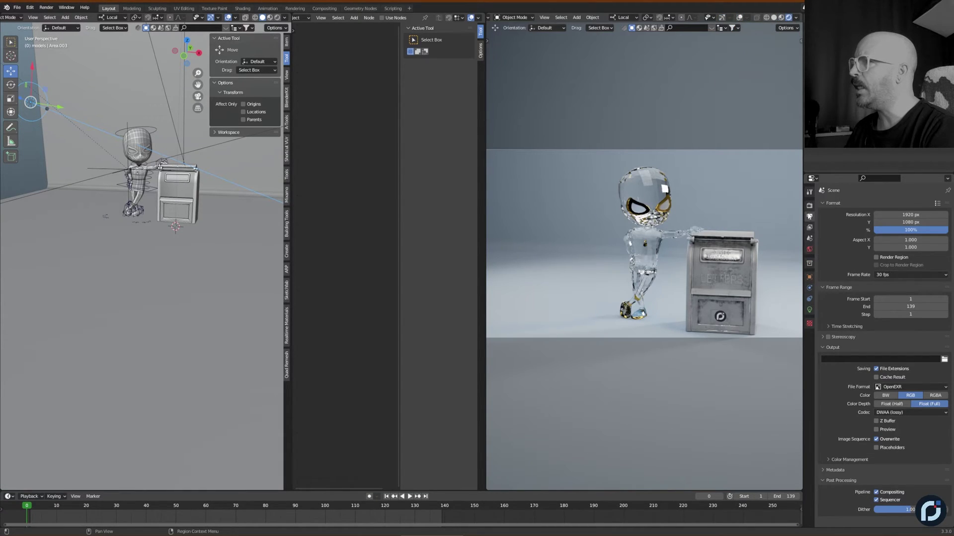
left_click(809, 206)
scroll(839, 393, "down", 10)
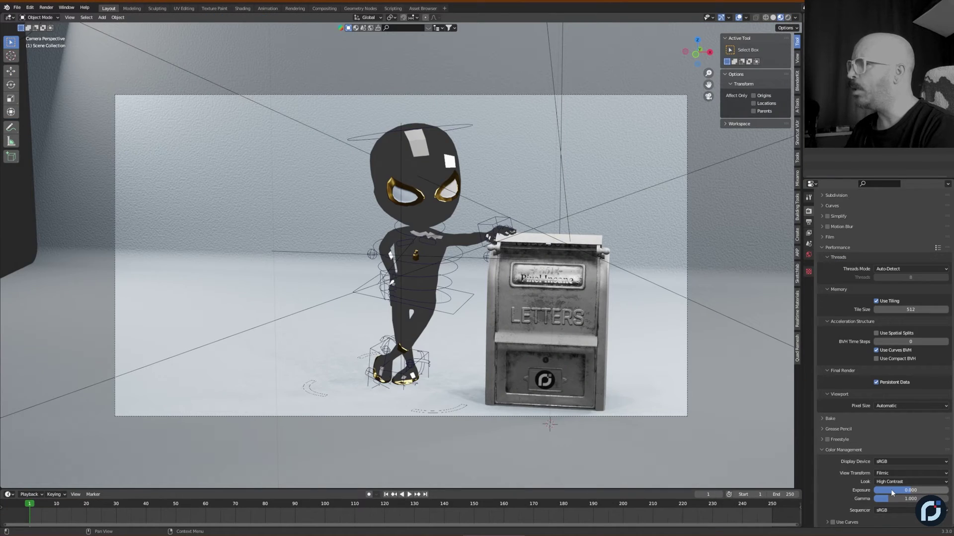
Step: Set the Color Management exposure to -1.5
left_click(893, 490)
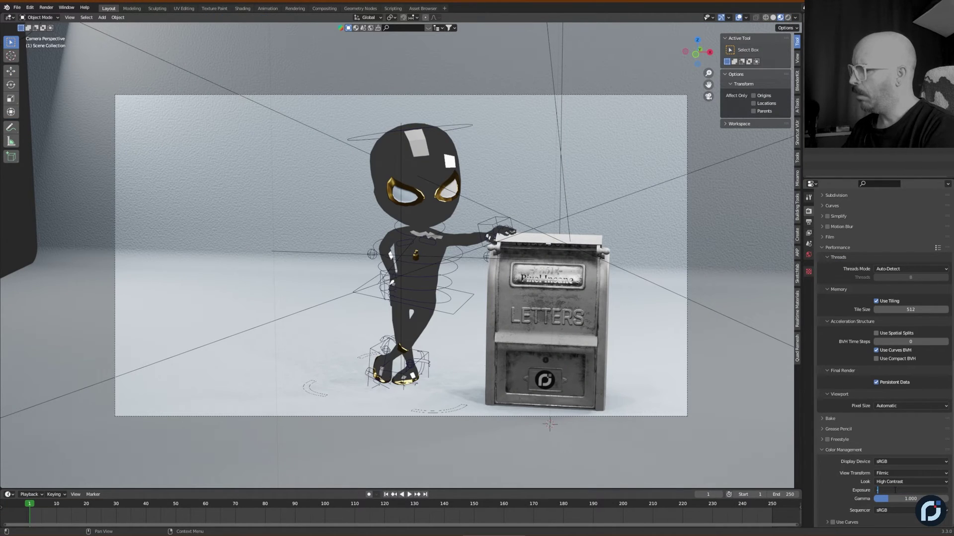
type("-1.5")
key("Return")
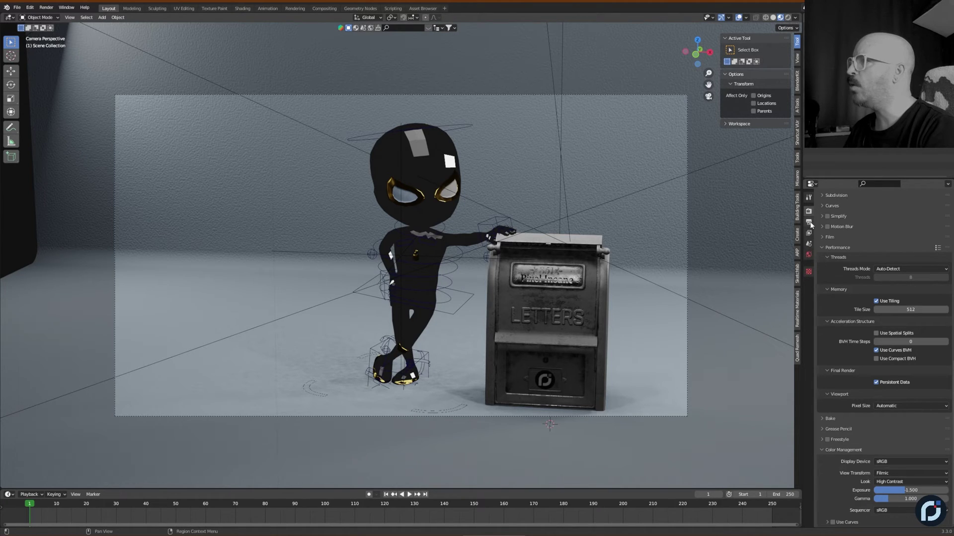
Step: Apply the Full Global Illumination light paths preset: 32 bounces, caustics enabled
scroll(884, 298, "up", 10)
left_click(937, 263)
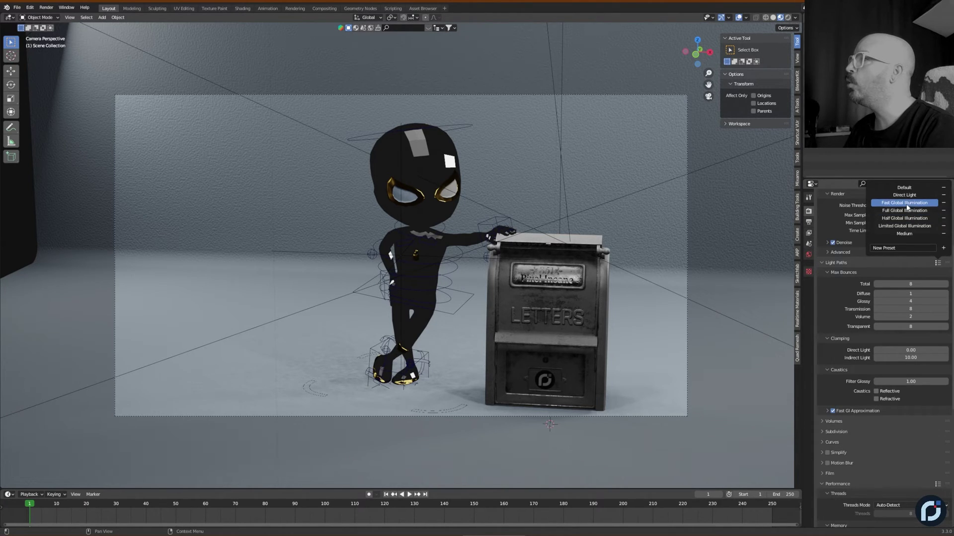
left_click(904, 210)
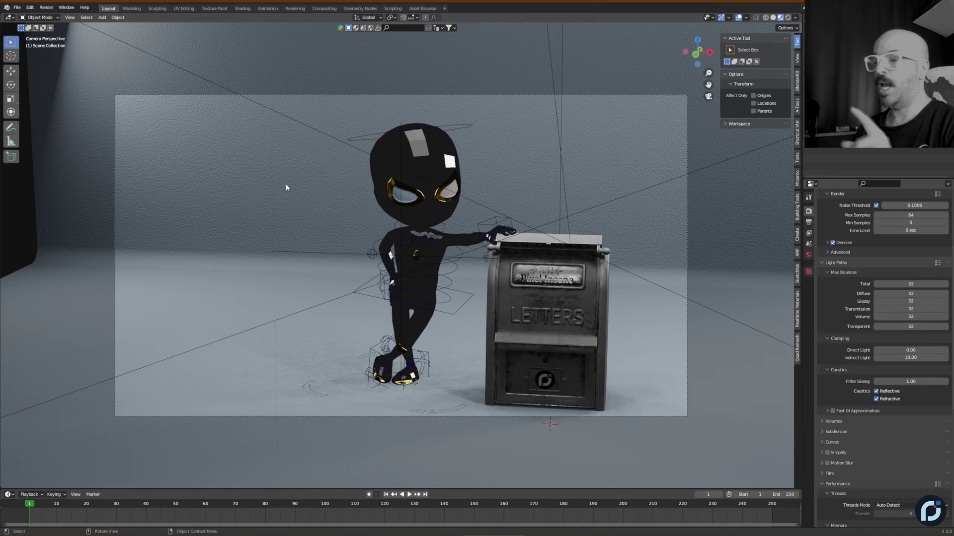
Step: Re-render the appended scene and move the render window aside to watch progress
key("F12")
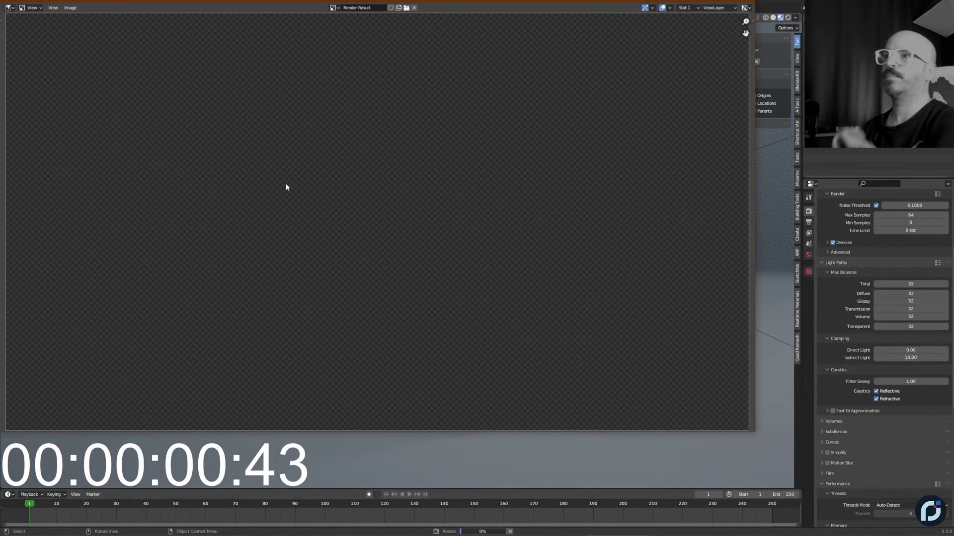
left_click_drag(531, 2, 551, 38)
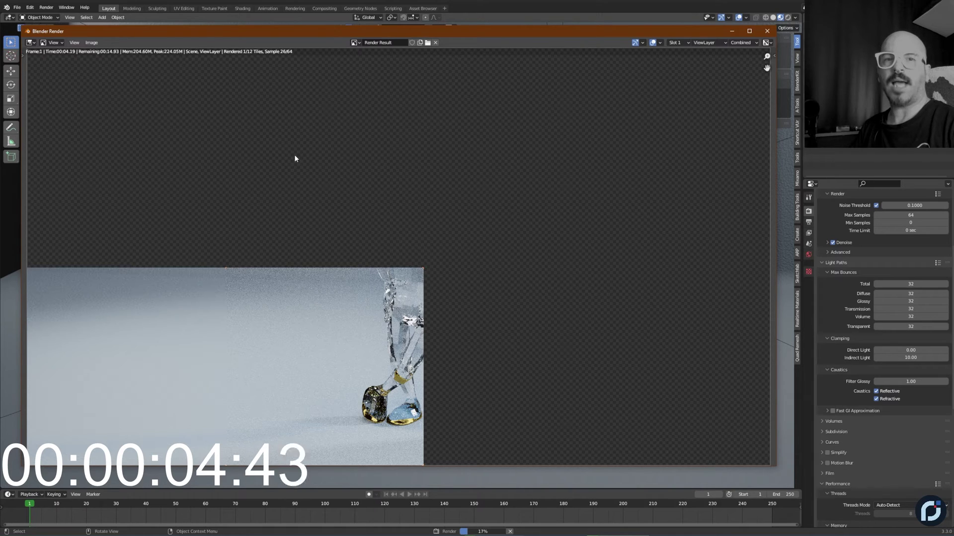